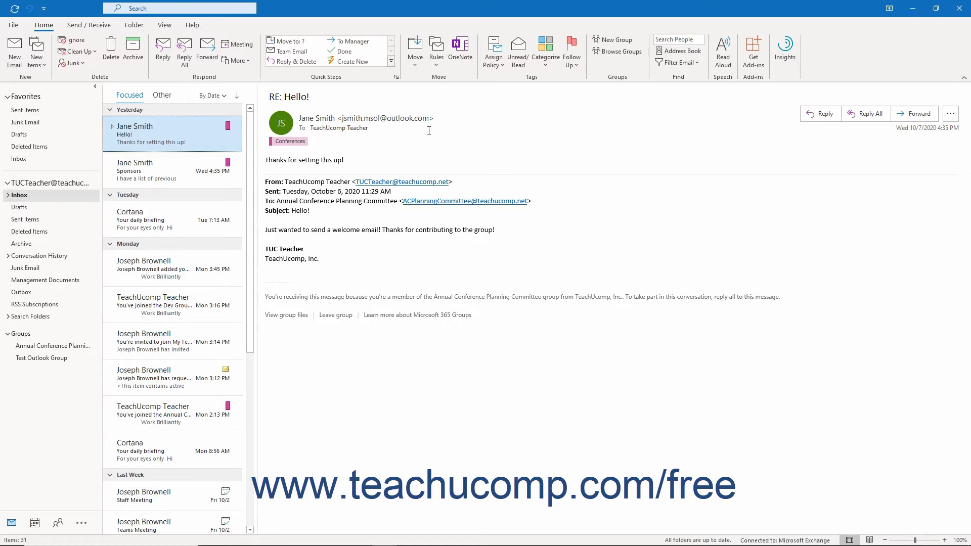
Activate the Search box at the top so the Search ribbon tab appears.
mouse_move(237, 133)
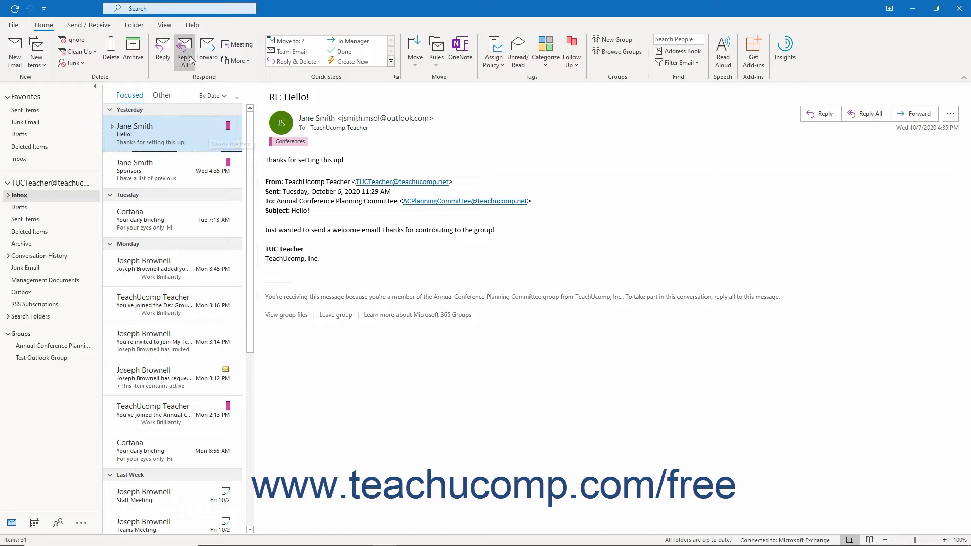
left_click(184, 7)
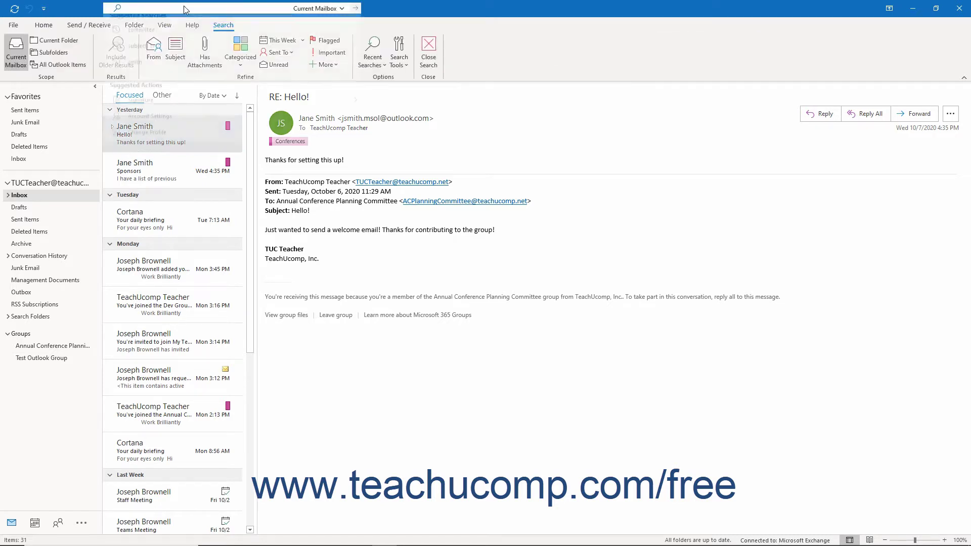
left_click(370, 12)
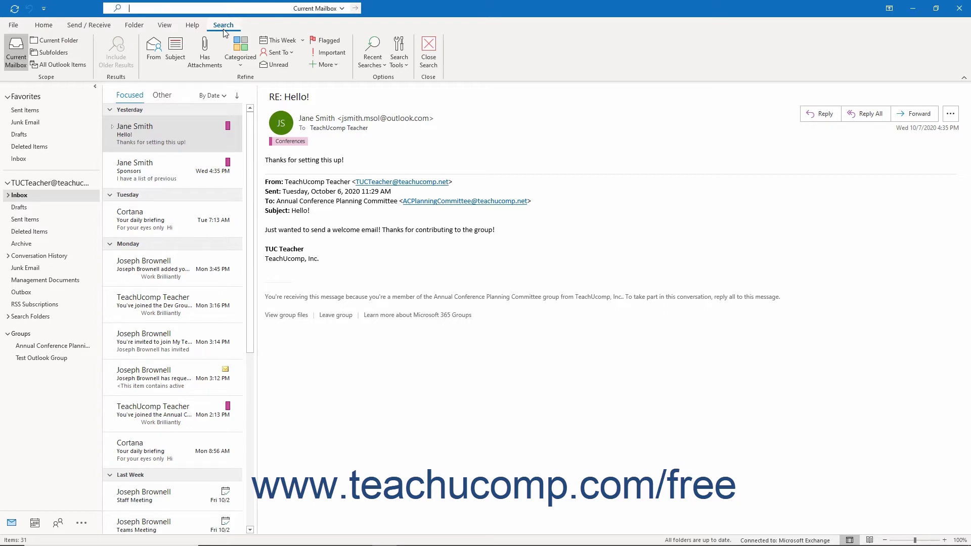
left_click(204, 8)
Open the Advanced Find window from Search Tools on the Search tab.
left_click(387, 12)
left_click(397, 57)
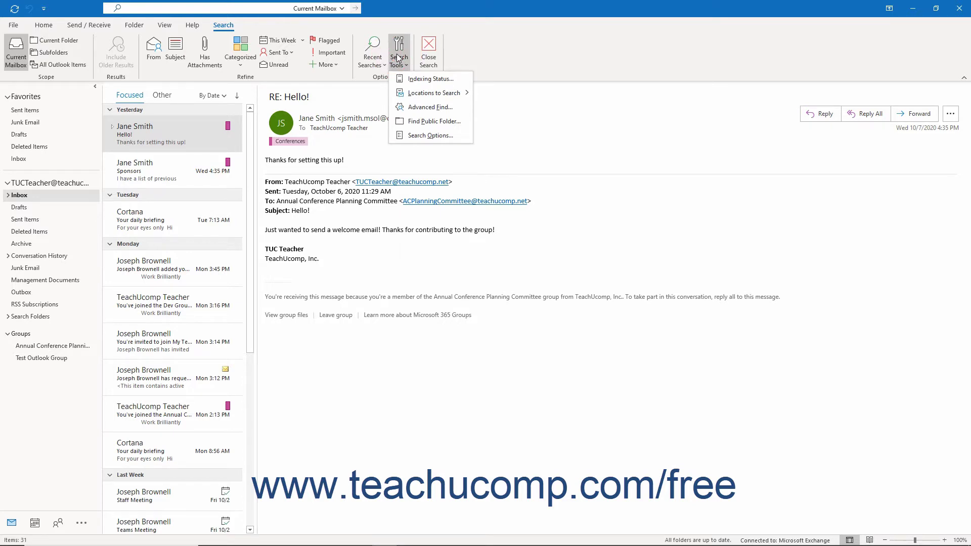
left_click(424, 108)
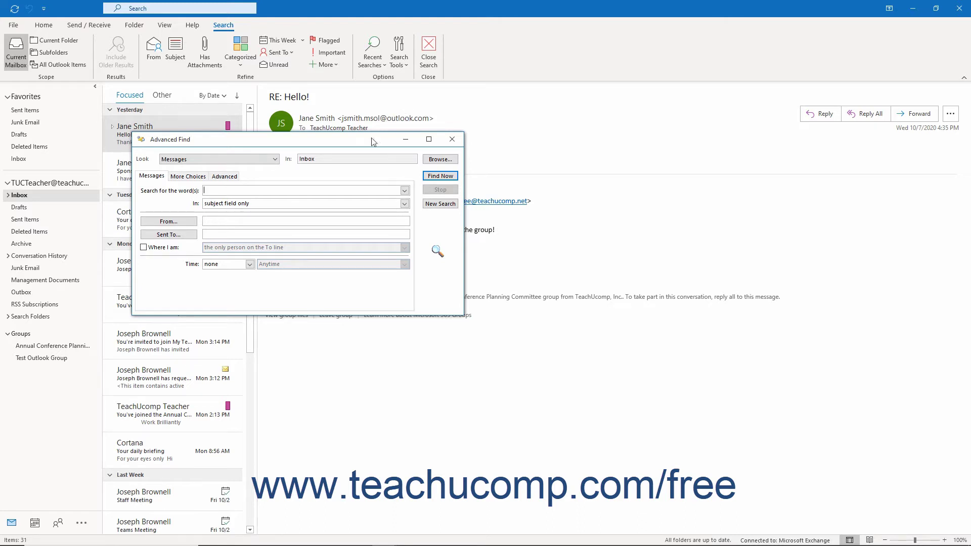
left_click(275, 161)
left_click(228, 202)
left_click(412, 161)
Set the search locations to Inbox and Archive, including subfolders.
left_click(440, 160)
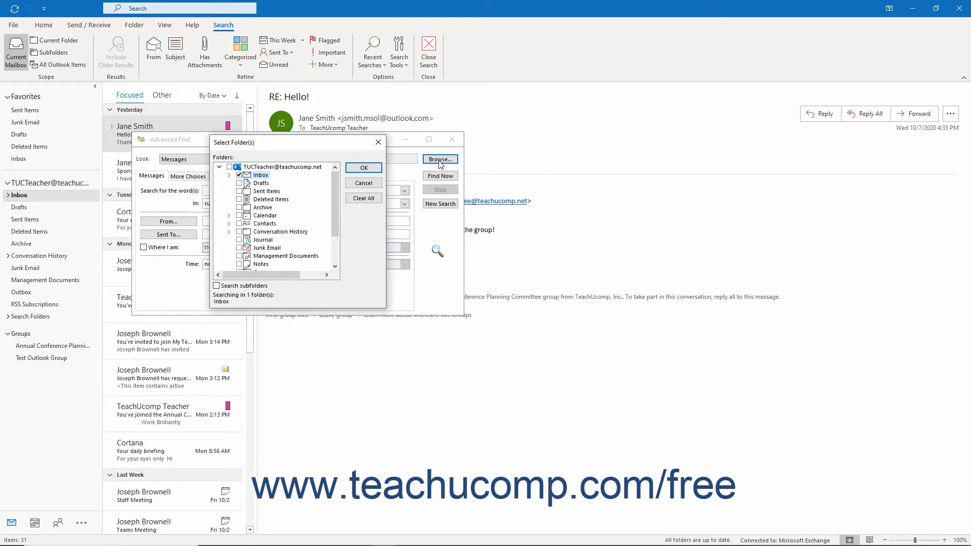
left_click(229, 176)
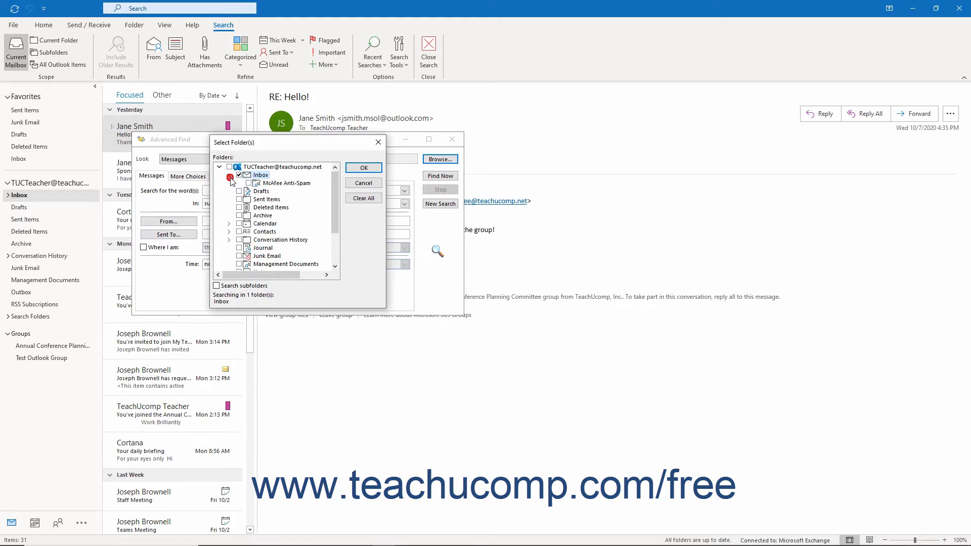
left_click(229, 176)
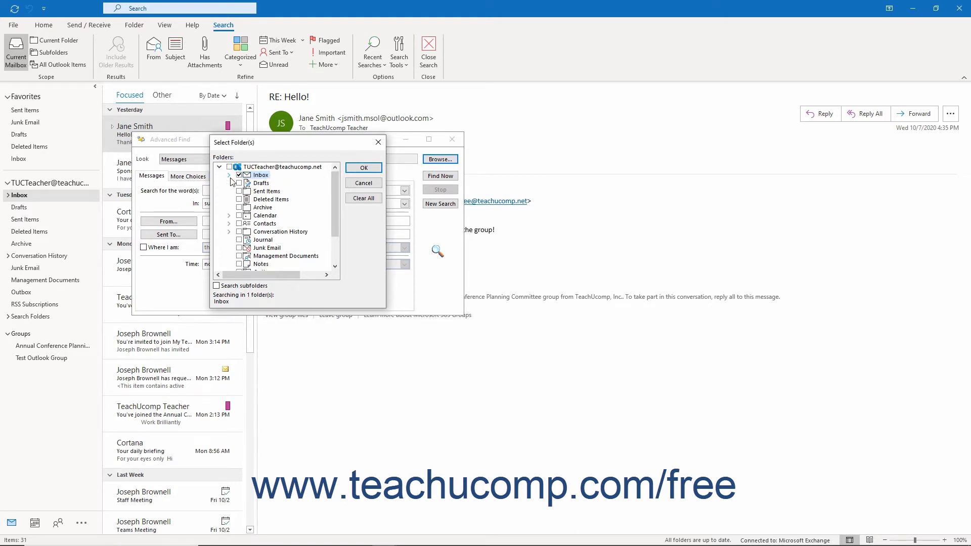
left_click(239, 208)
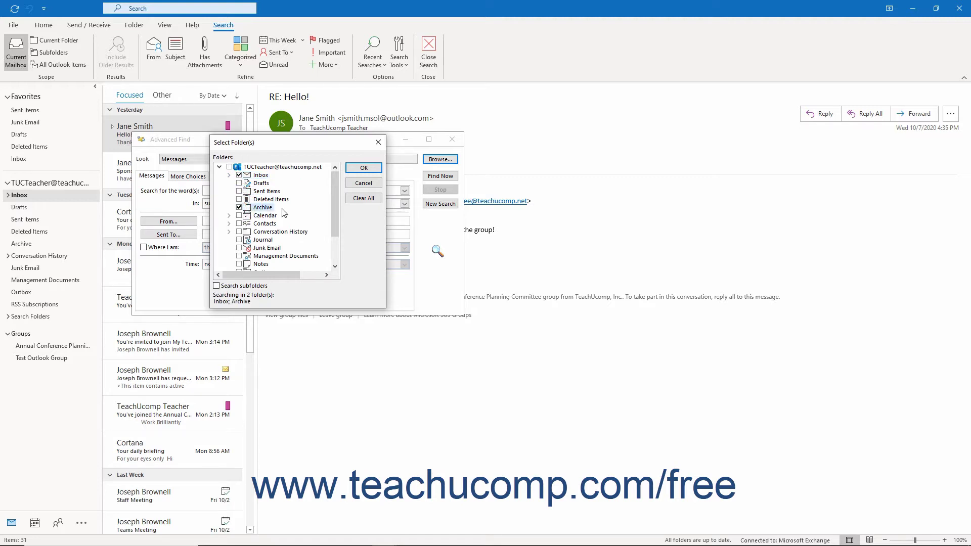
left_click(237, 287)
left_click(357, 170)
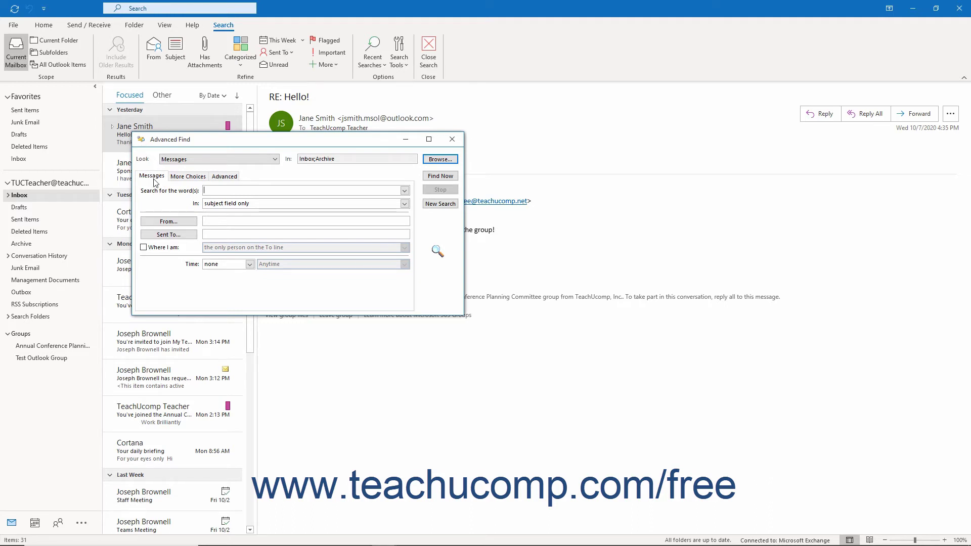
Review the Messages, More Choices and Advanced criteria pages, ending on Advanced.
left_click(156, 177)
left_click(193, 178)
left_click(225, 178)
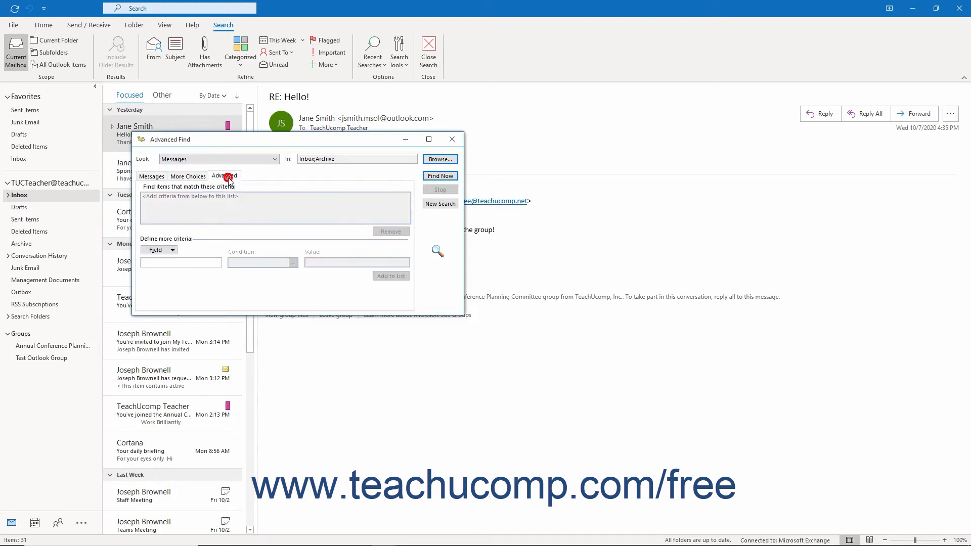
left_click(154, 178)
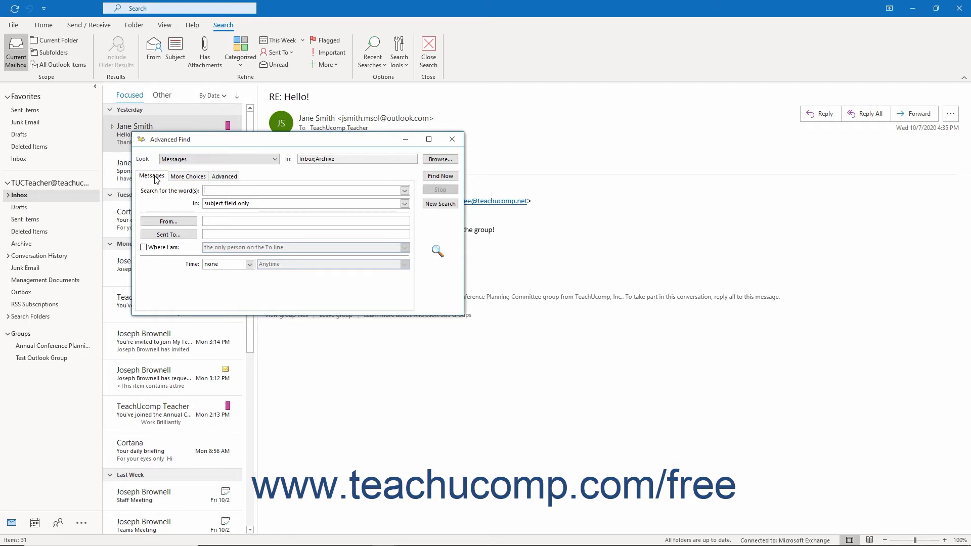
left_click(184, 181)
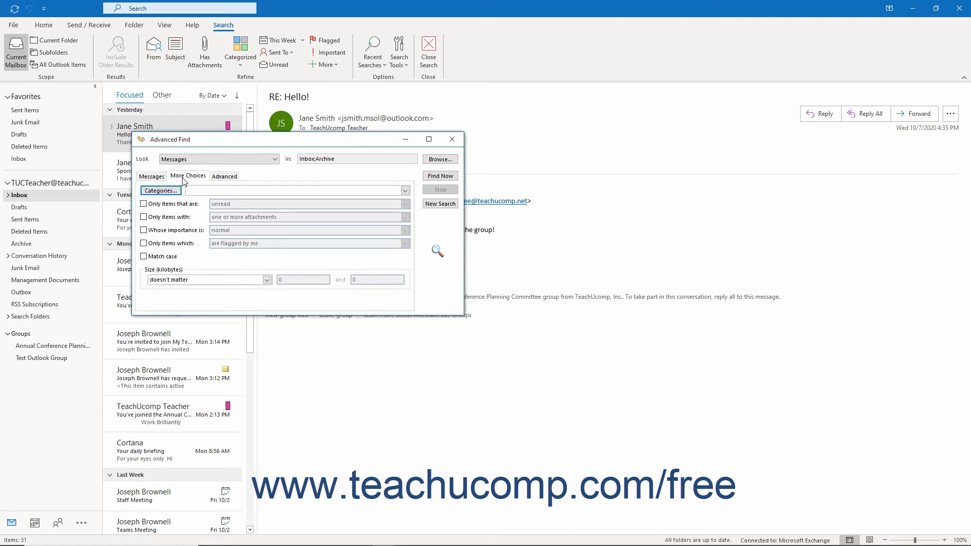
left_click(217, 177)
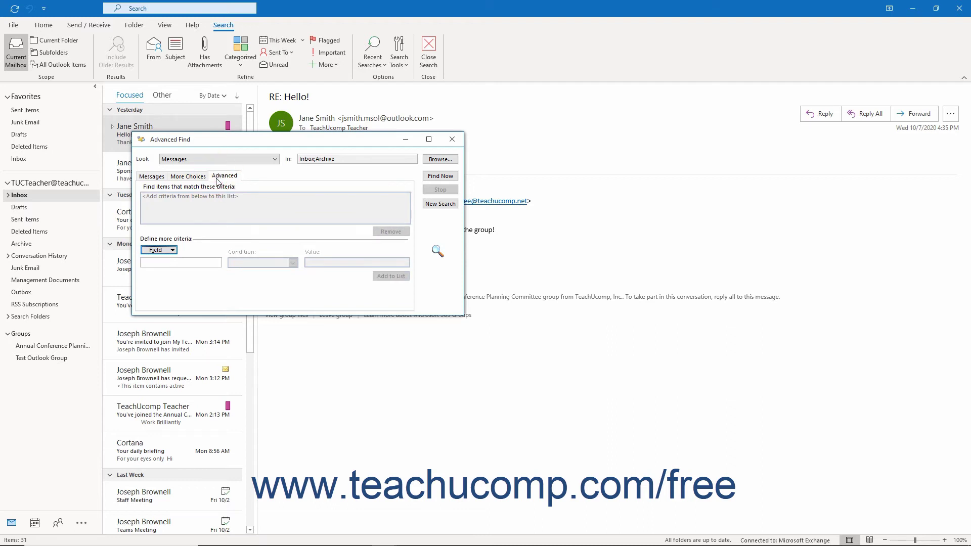
Add a 'From contains' condition with the sender's name to the criteria list.
left_click(171, 249)
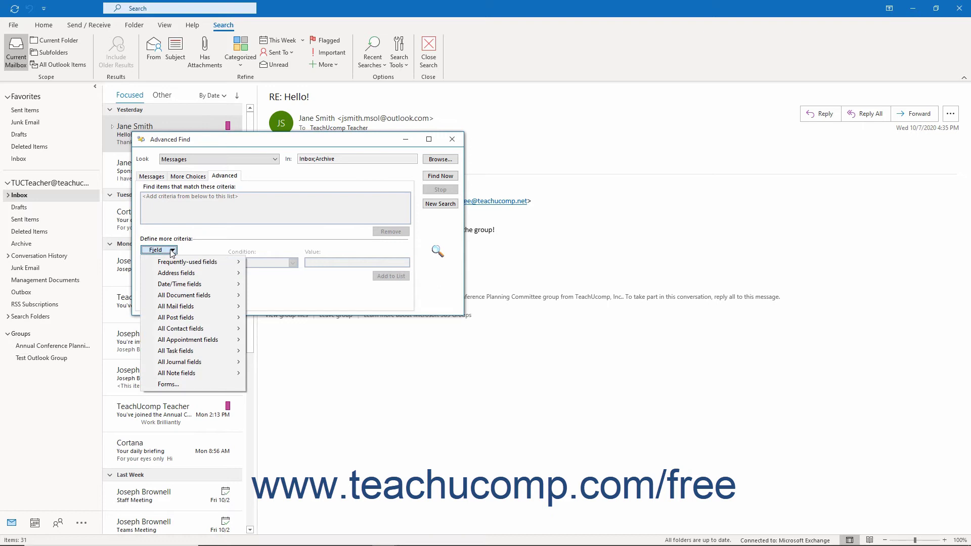
mouse_move(183, 273)
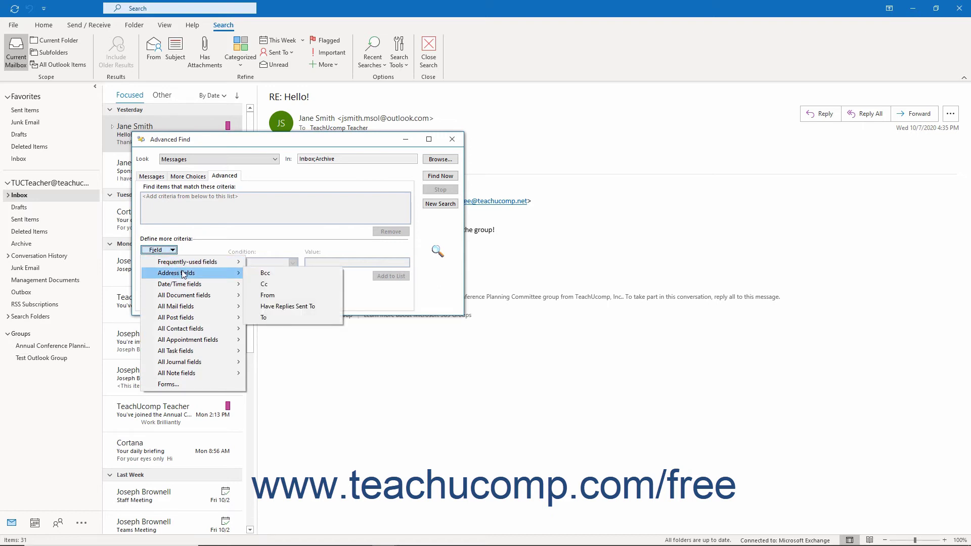
left_click(266, 295)
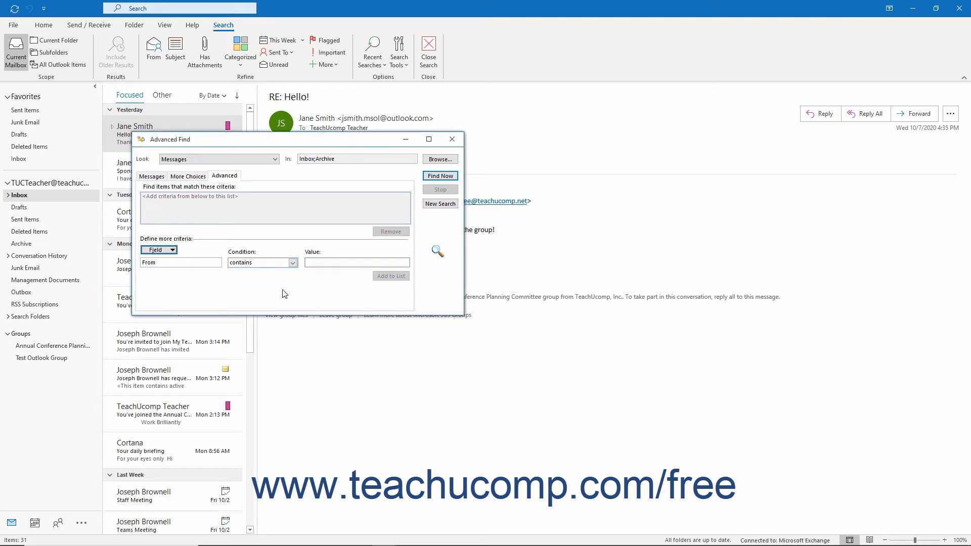
left_click(293, 263)
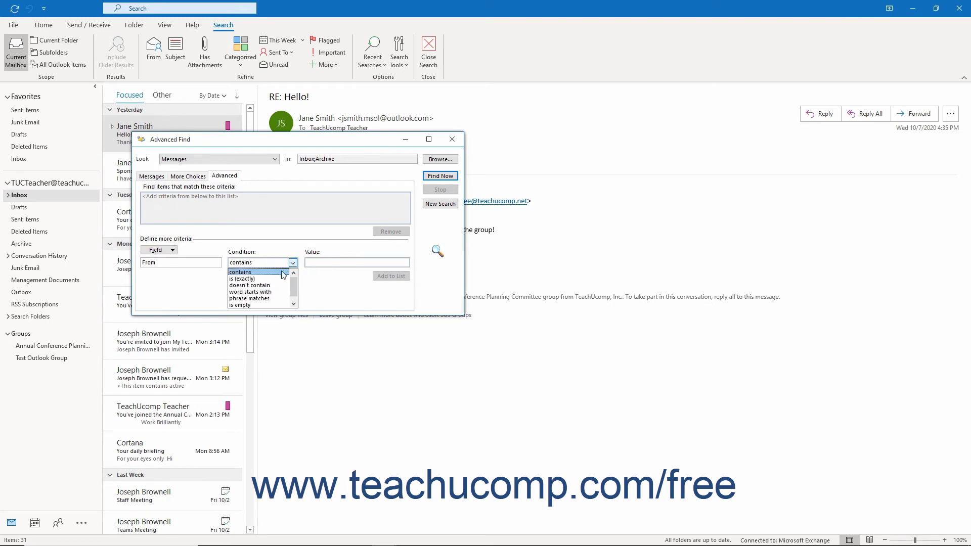
left_click(282, 272)
left_click(322, 264)
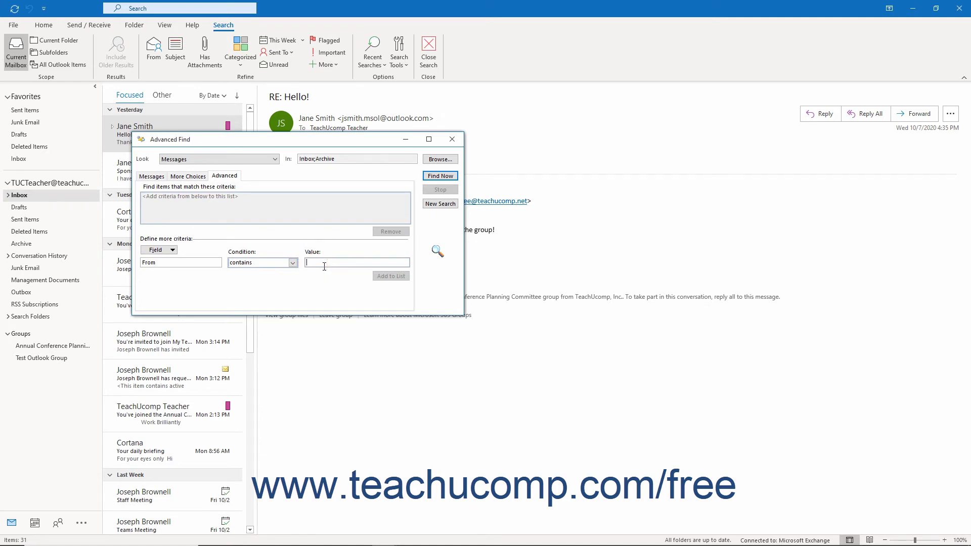
type("Jane Smith")
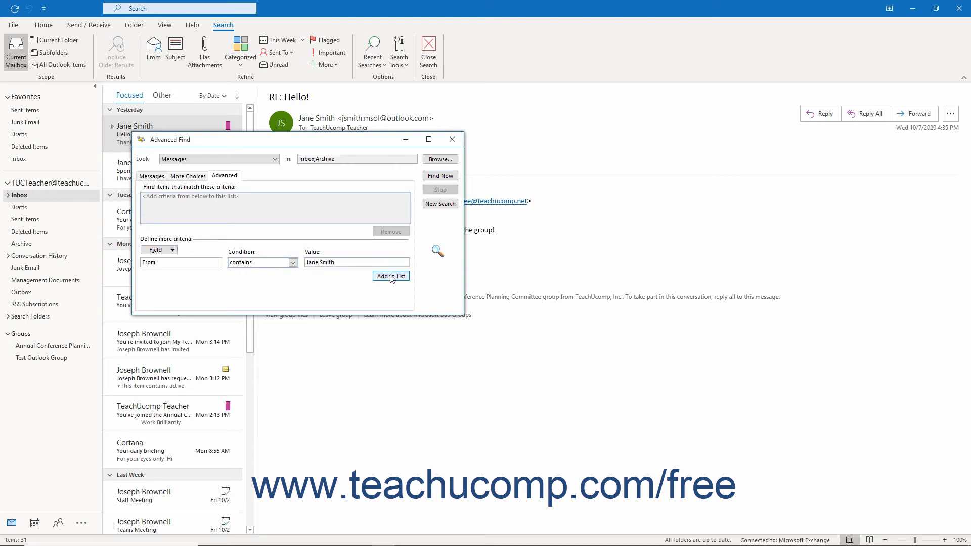
left_click(391, 277)
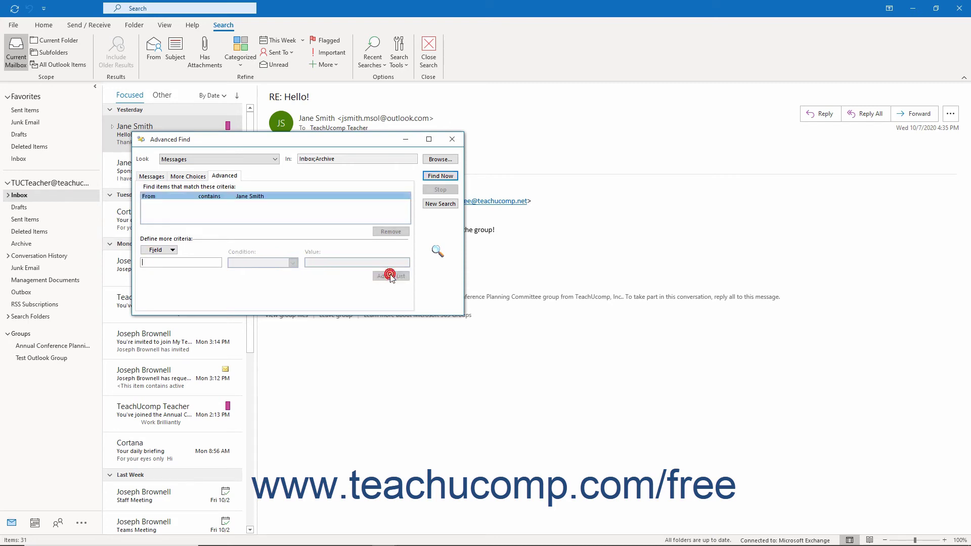
Restrict the search to the Conferences colour category on More Choices.
left_click(200, 176)
left_click(175, 191)
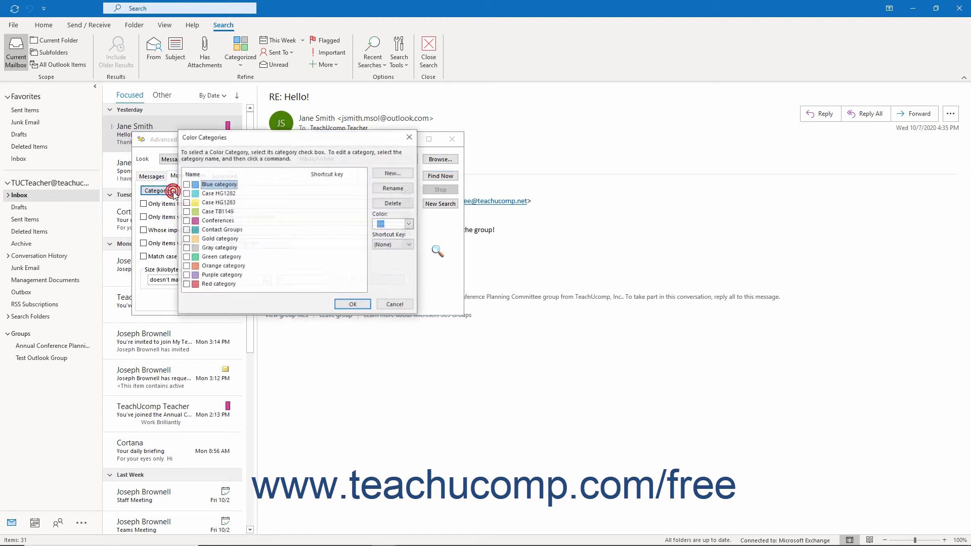
left_click(186, 220)
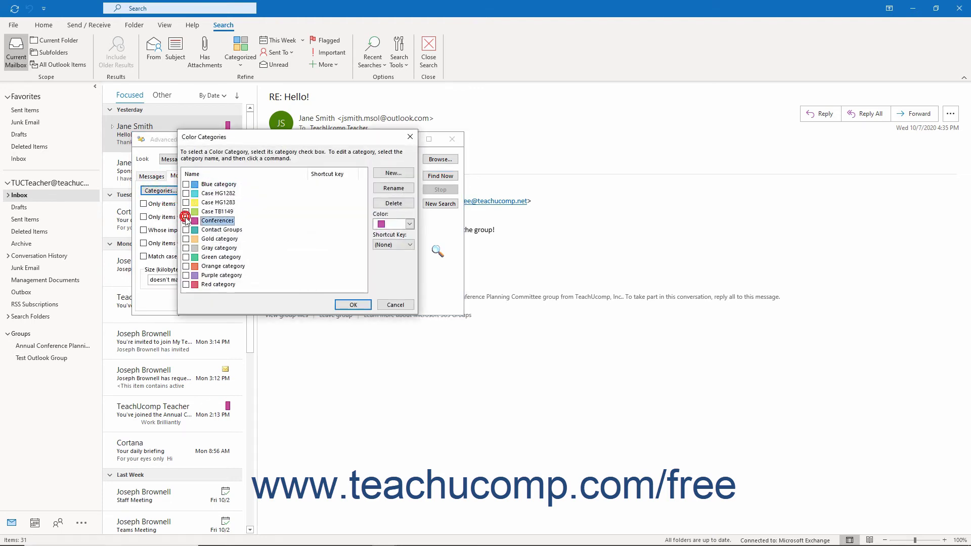
left_click(348, 306)
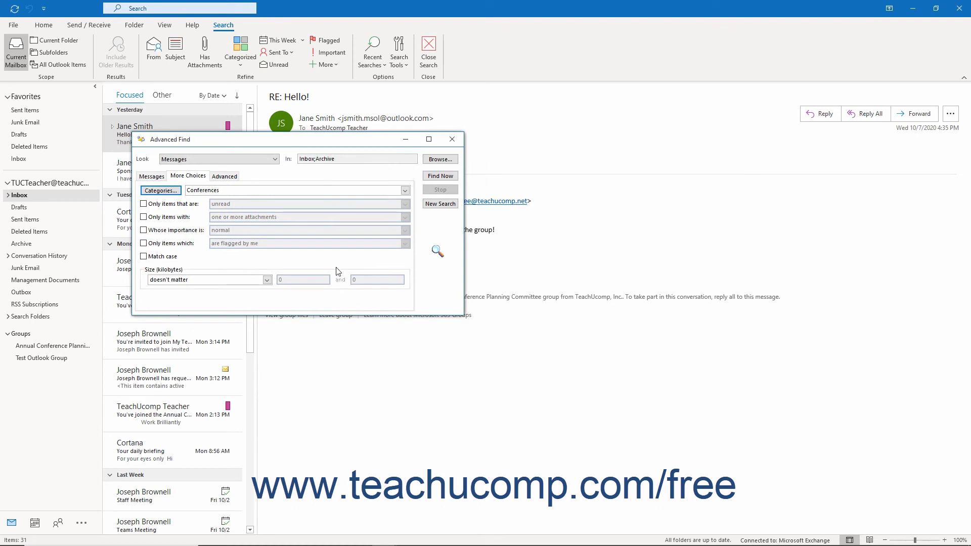
Run Find Now, then open and close the Hello! message from the results.
left_click(430, 180)
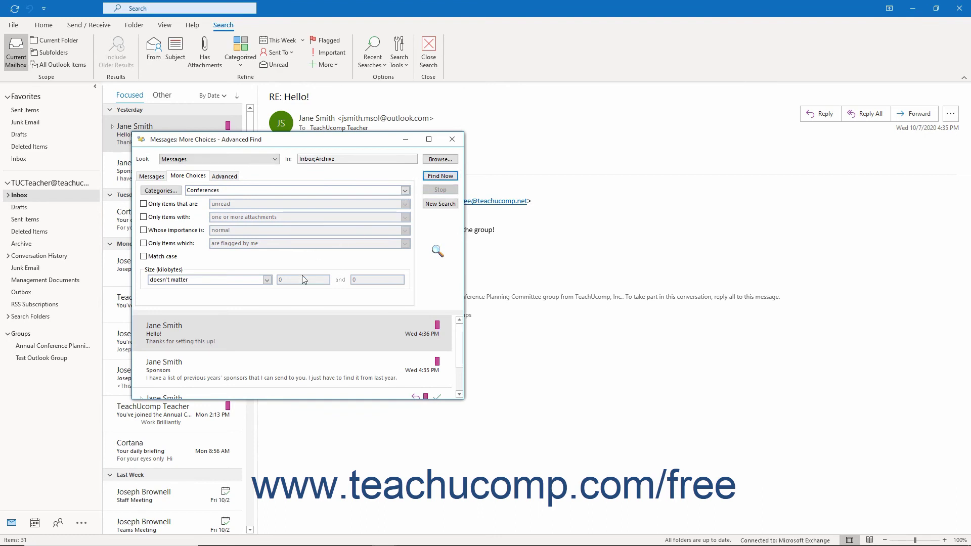
scroll(325, 344, "down", 1)
scroll(325, 353, "up", 1)
left_click(322, 332)
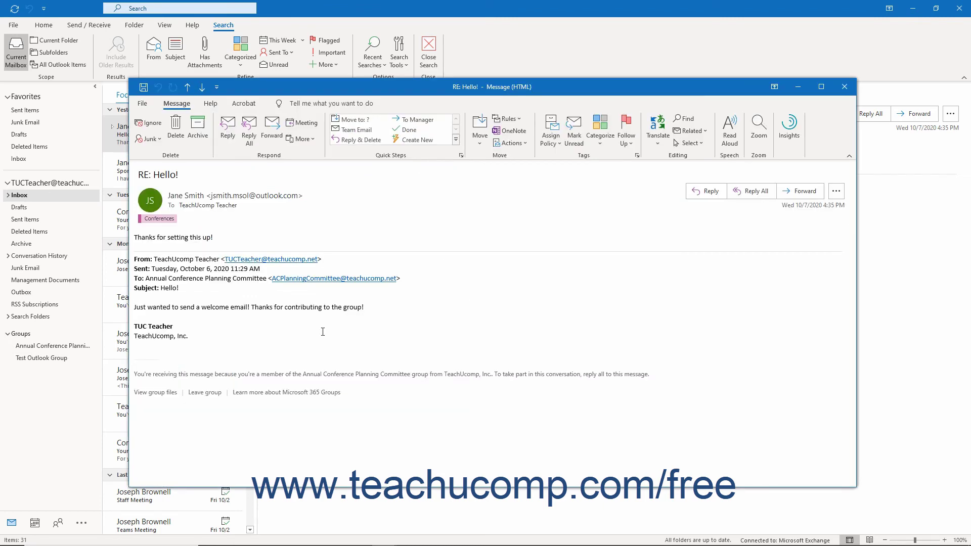
left_click(844, 87)
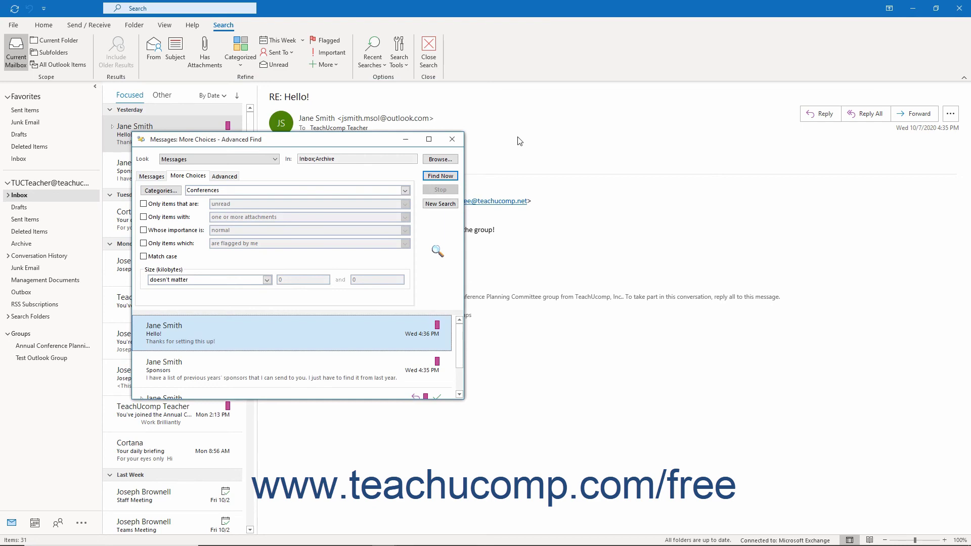
Close Advanced Find and cancel the mailbox search with Close Search.
left_click(456, 143)
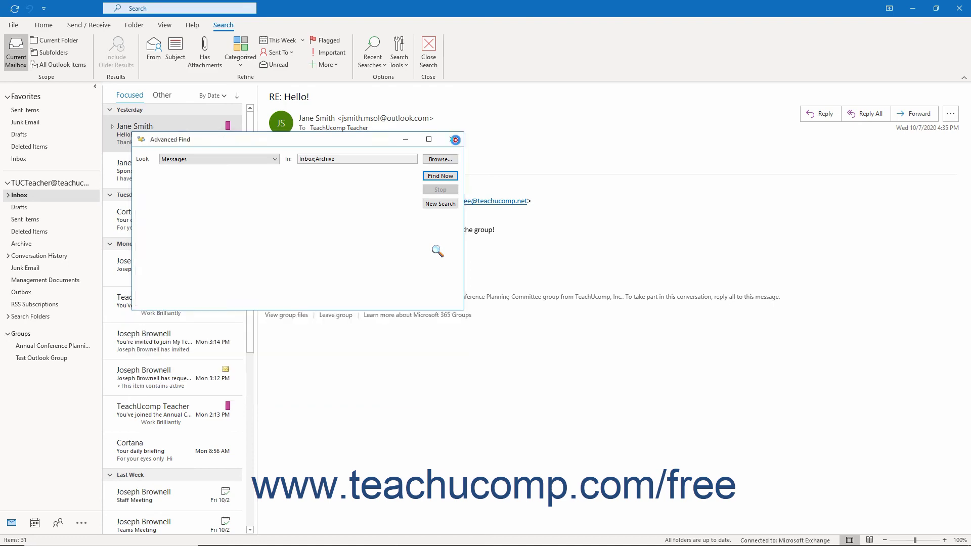
left_click(192, 11)
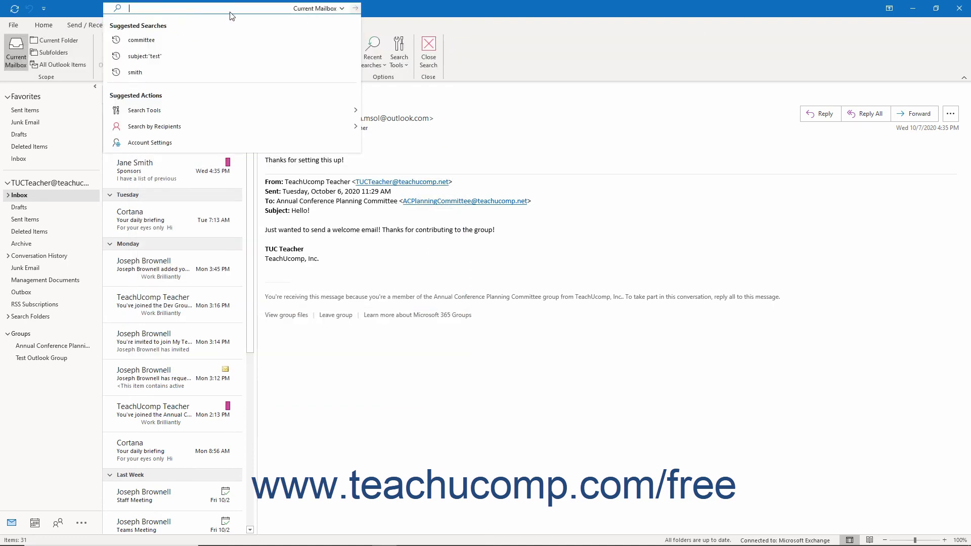
left_click(378, 8)
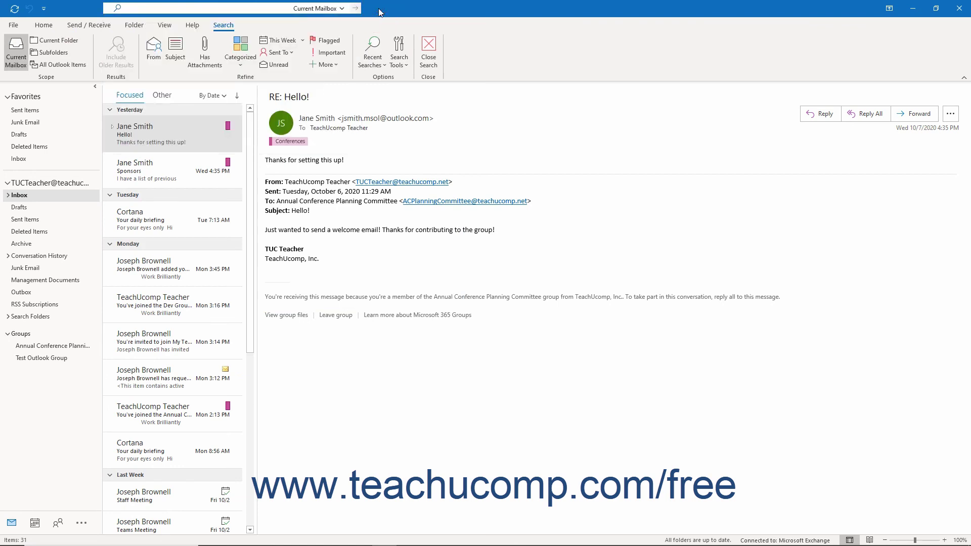
left_click(431, 49)
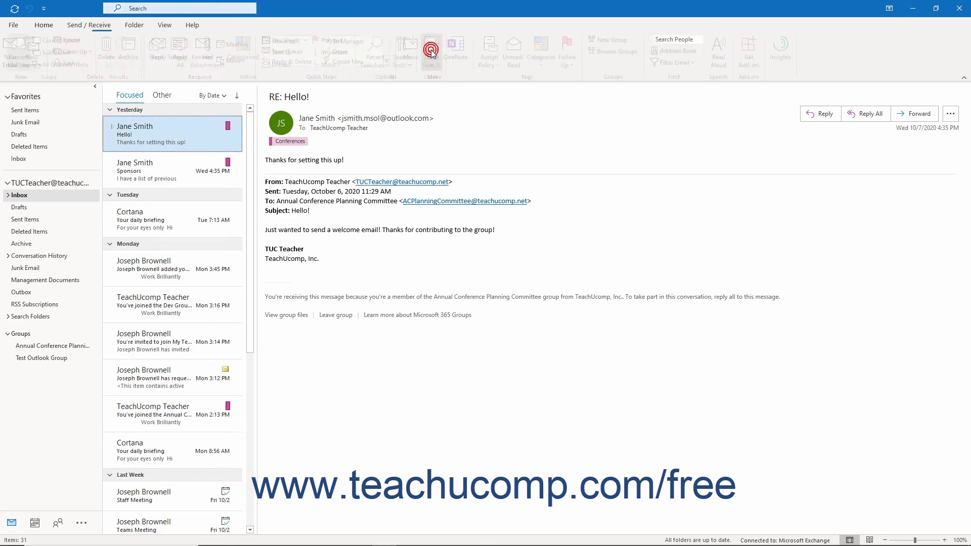